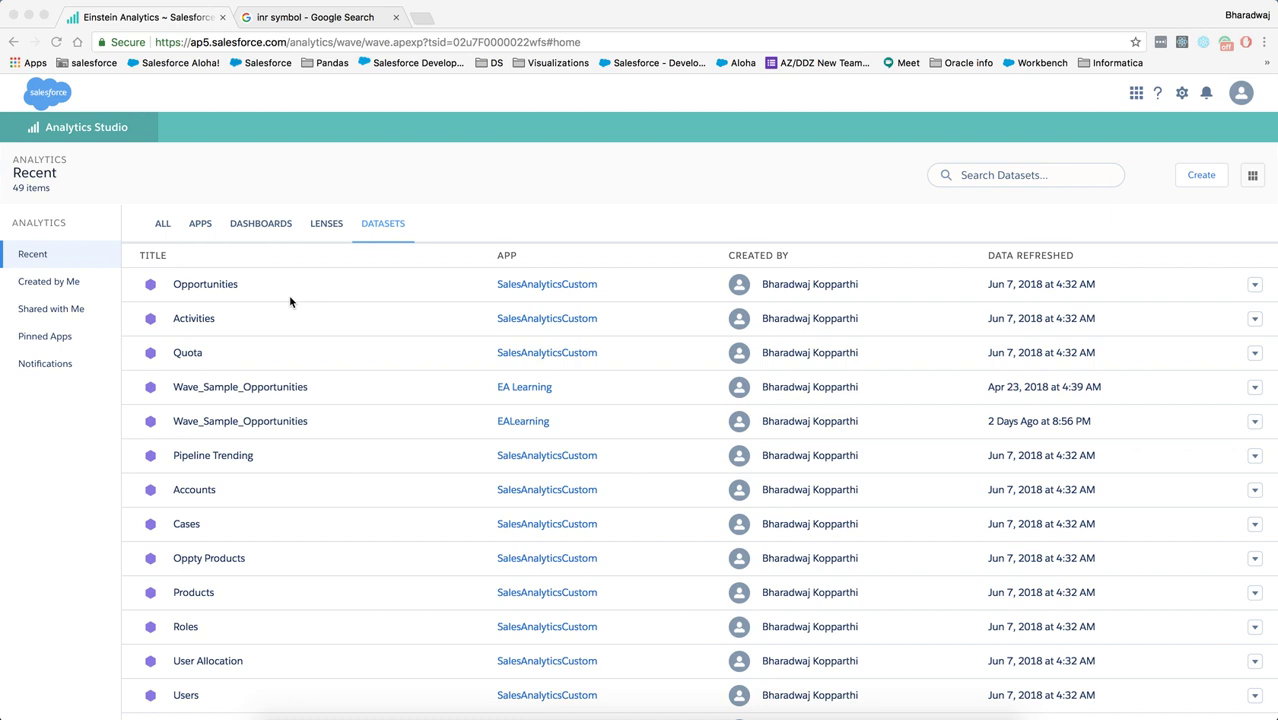
# Start a new Opportunities lens and bring up the Add Derived Measure dialog from its field list
pyautogui.click(205, 291)
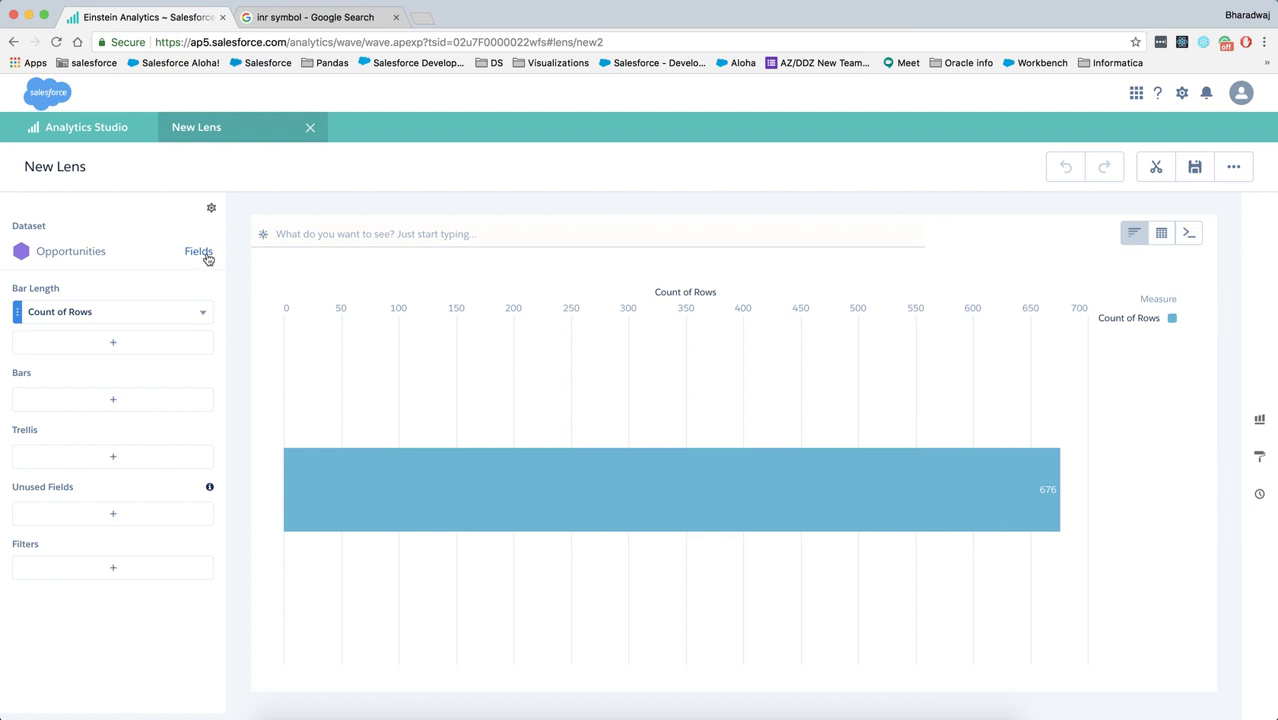
pyautogui.click(206, 257)
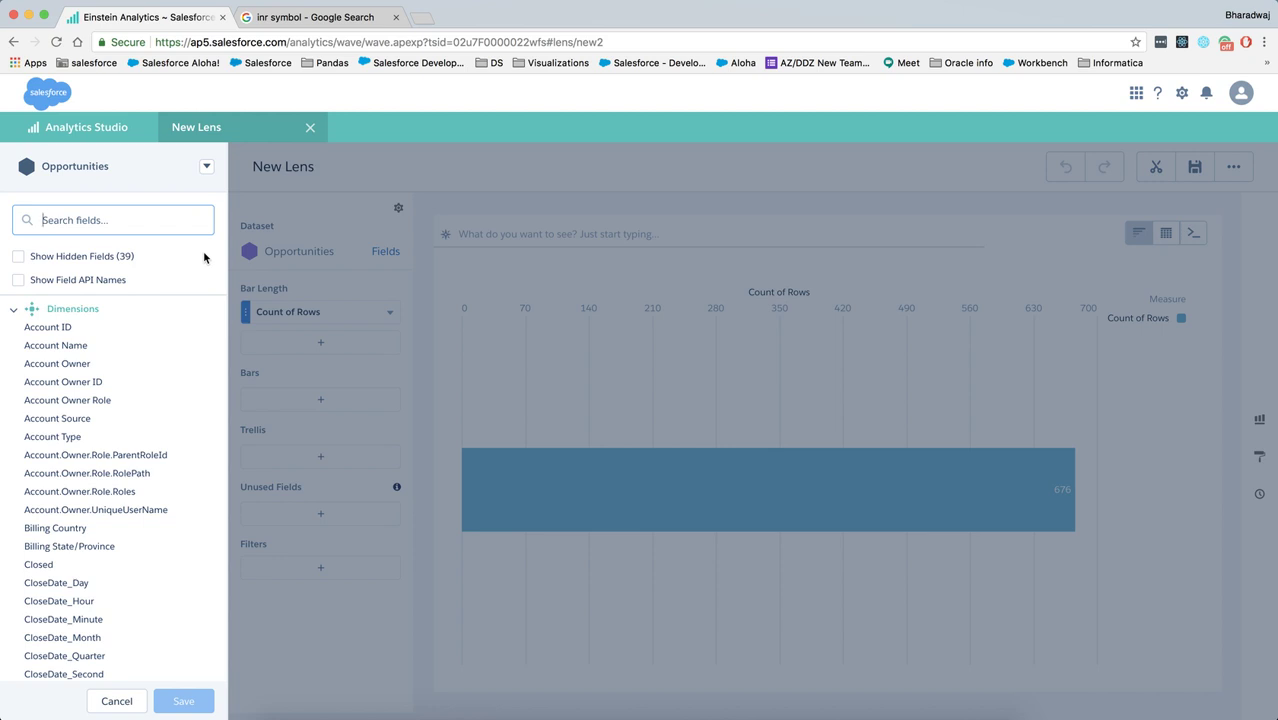
pyautogui.scroll(-8, 128, 450)
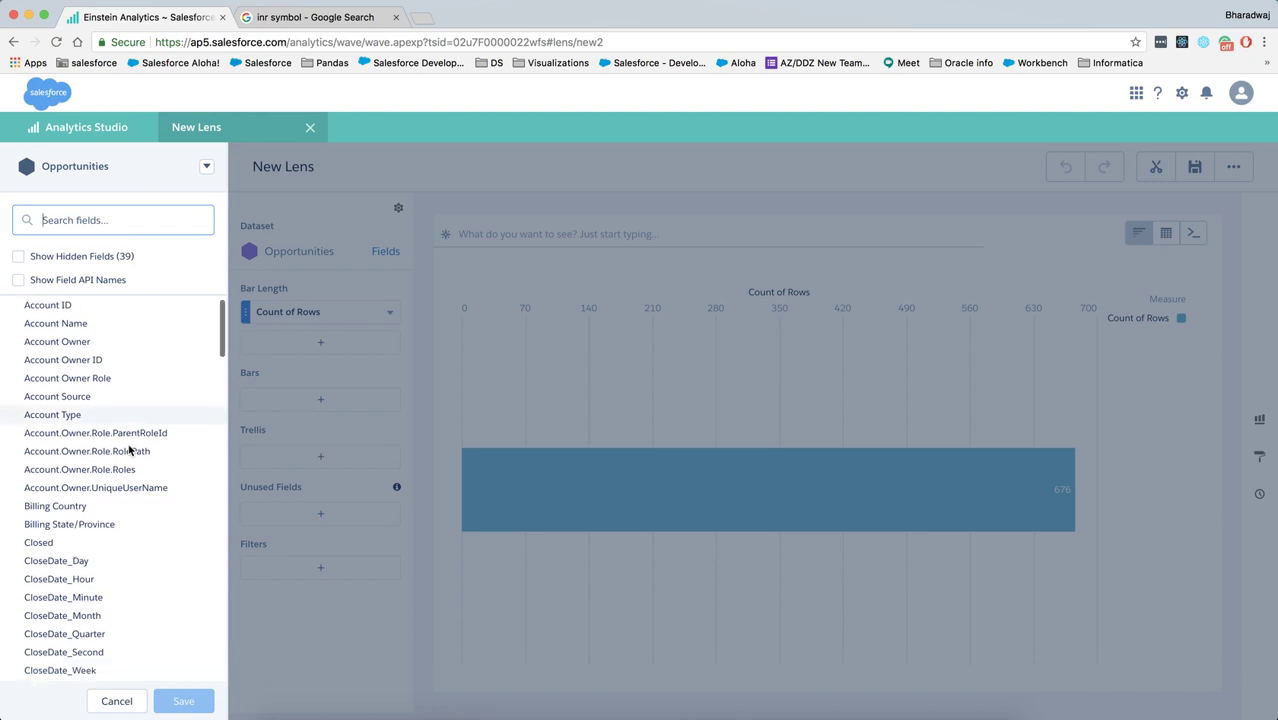
pyautogui.scroll(-10, 128, 450)
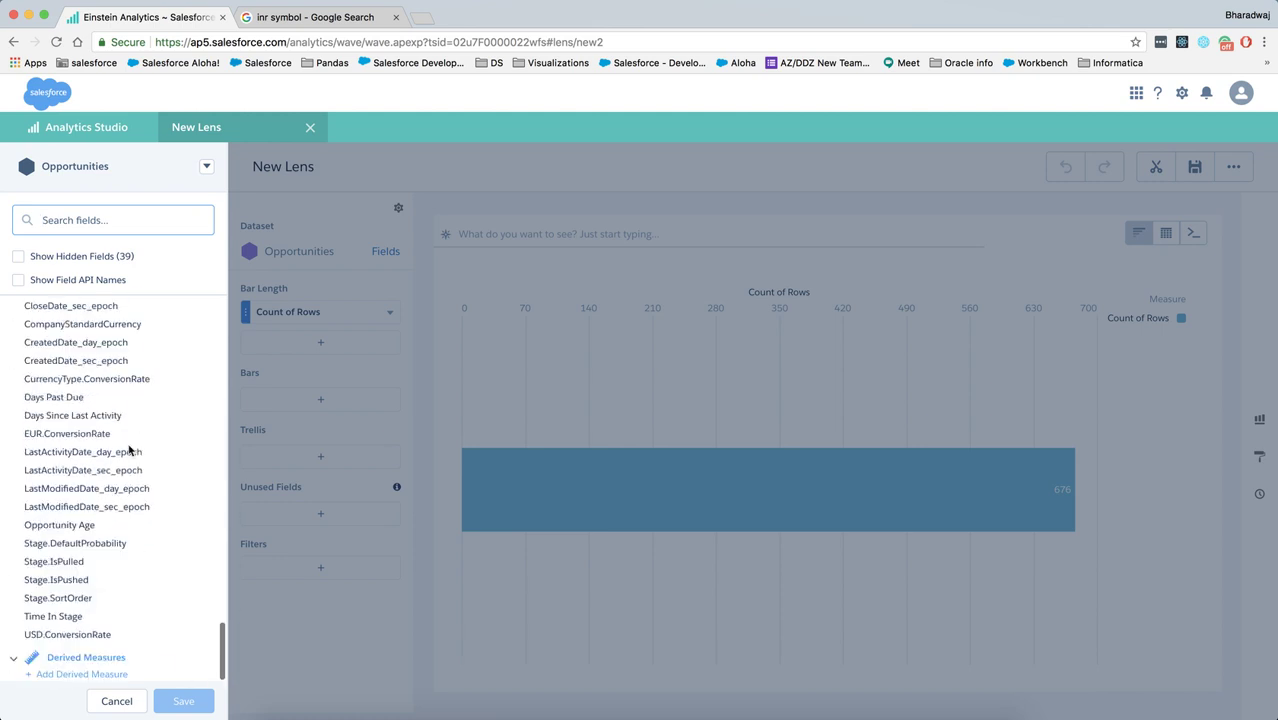
pyautogui.click(113, 675)
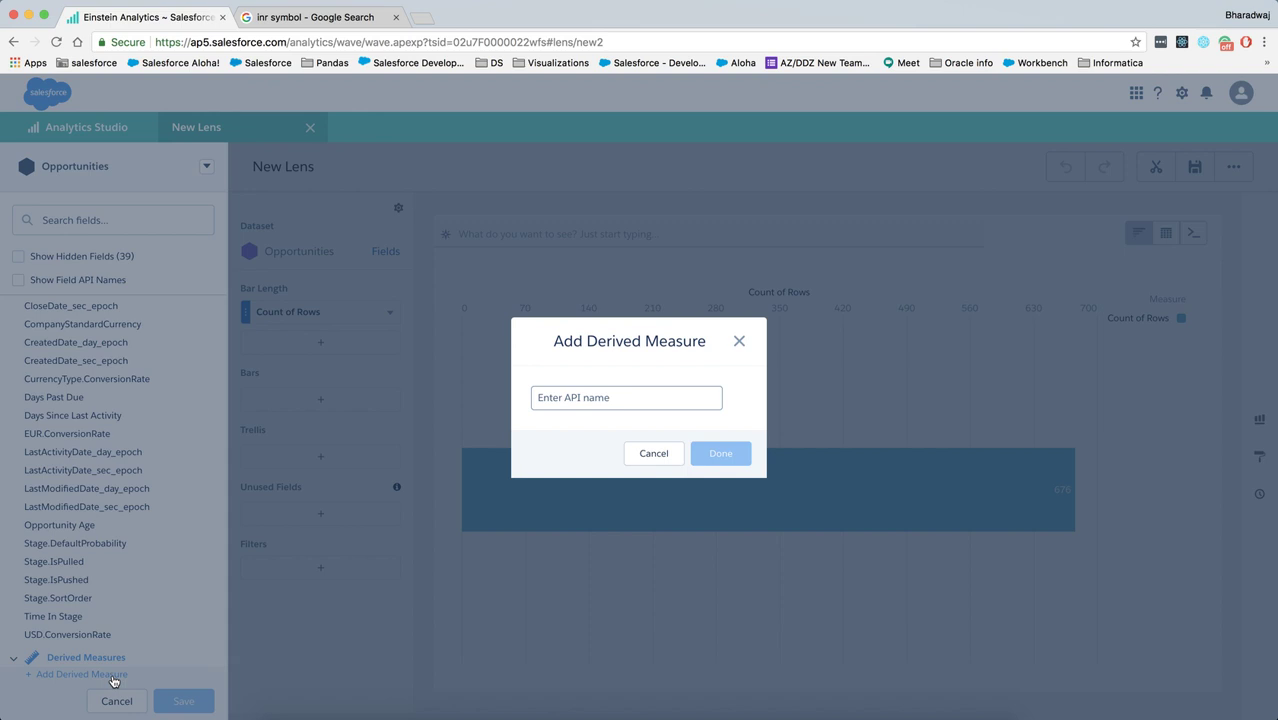
# Create a derived measure with API name Amount_INR in the Opportunities fields
pyautogui.write('Amount_INR')
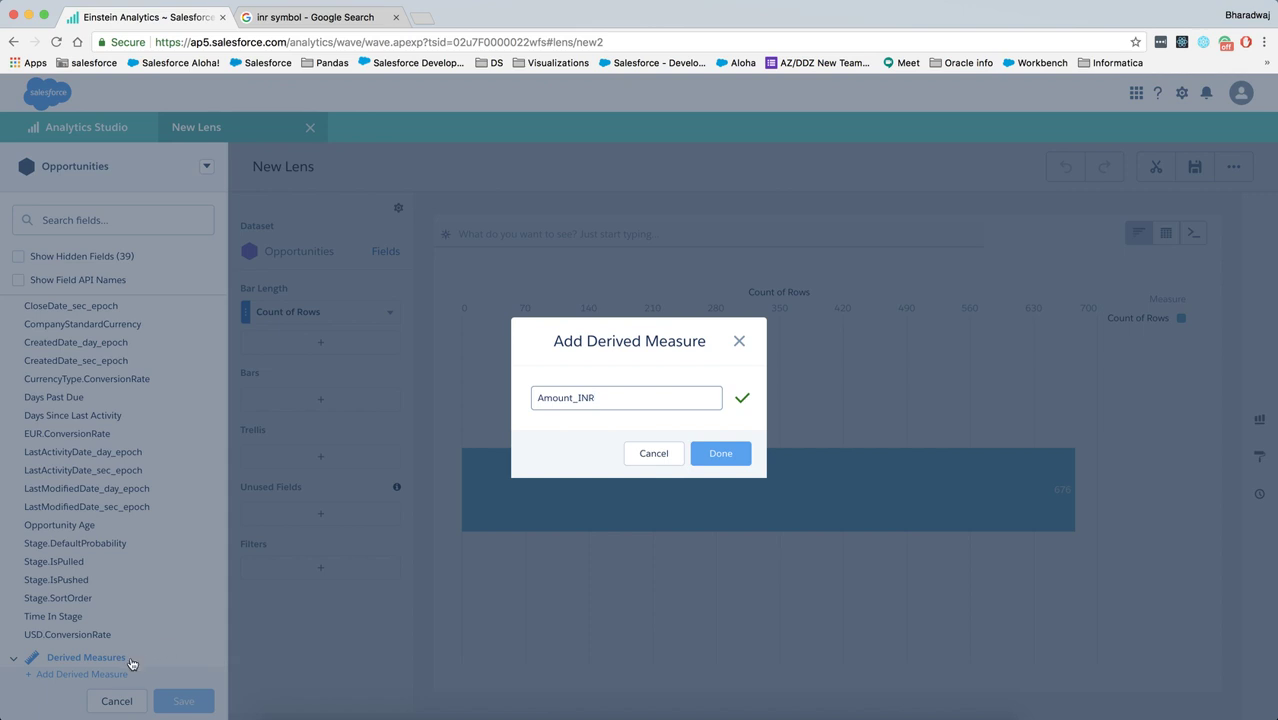
pyautogui.moveTo(607, 397); pyautogui.dragTo(432, 396)
pyautogui.click(722, 453)
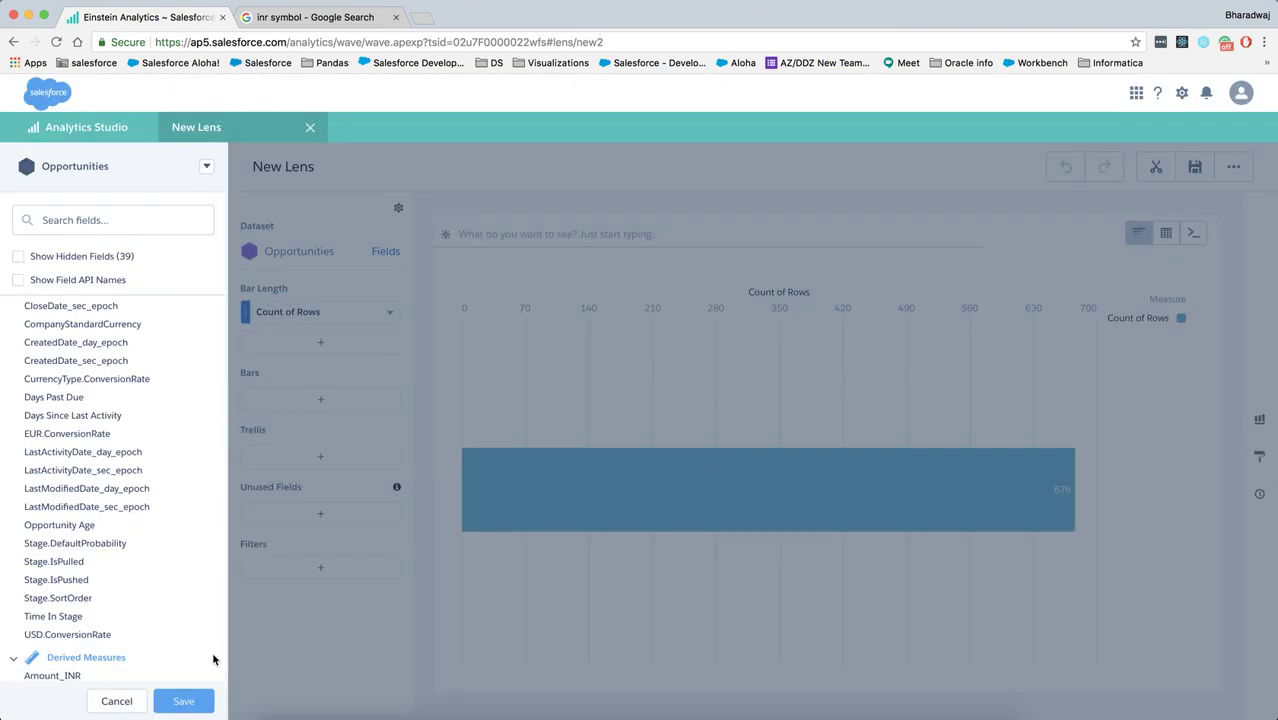
pyautogui.scroll(-1, 105, 636)
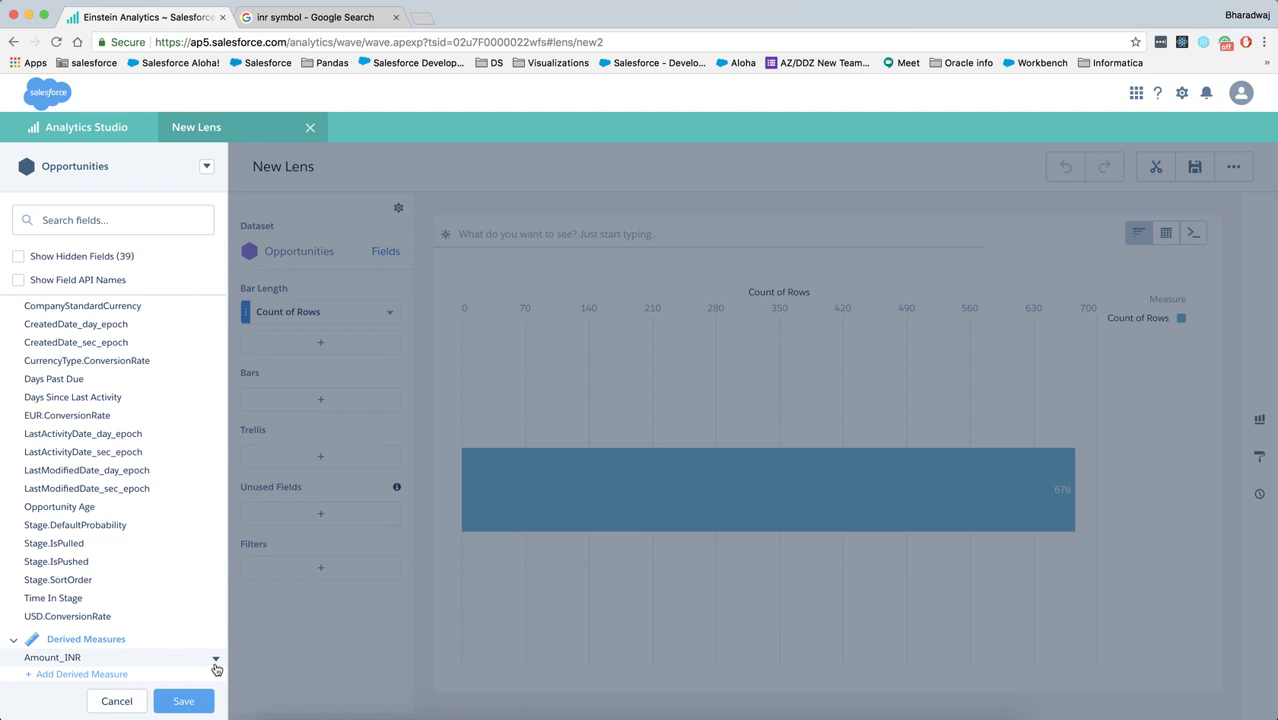
# Give Amount_INR a custom number format of ₹#,### based on #,###
pyautogui.click(213, 659)
pyautogui.moveTo(268, 641)
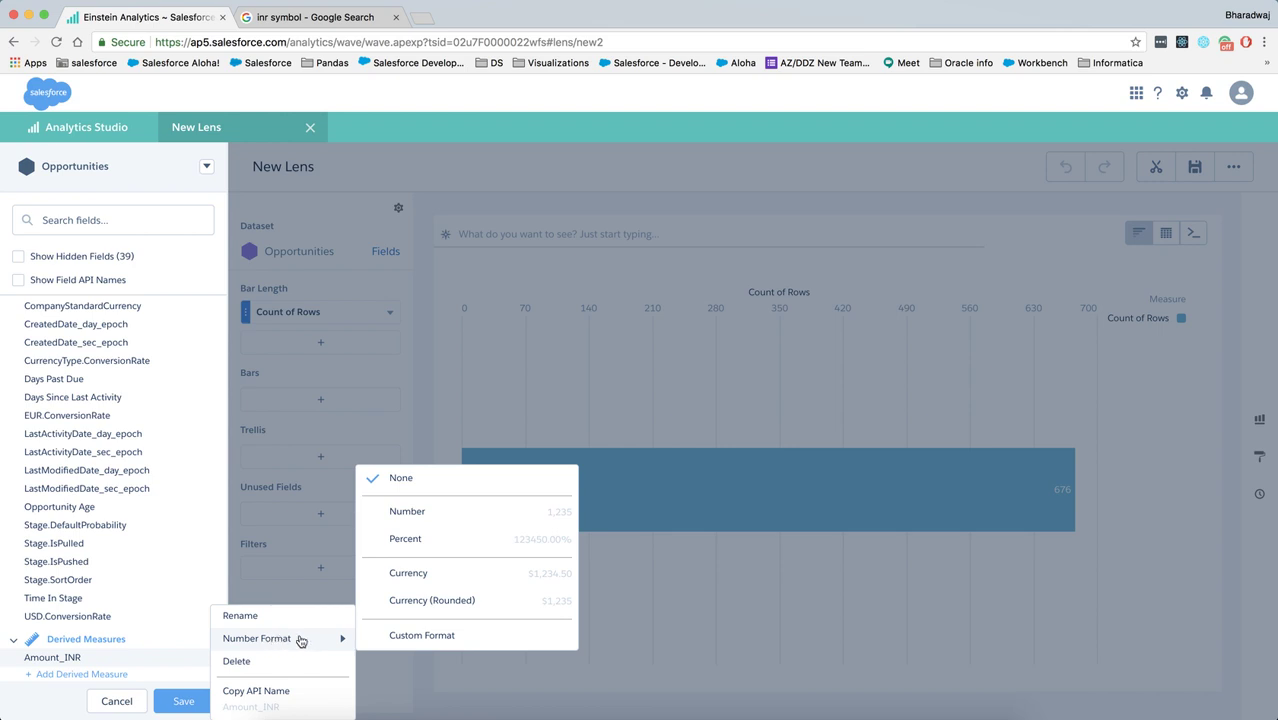
pyautogui.click(415, 635)
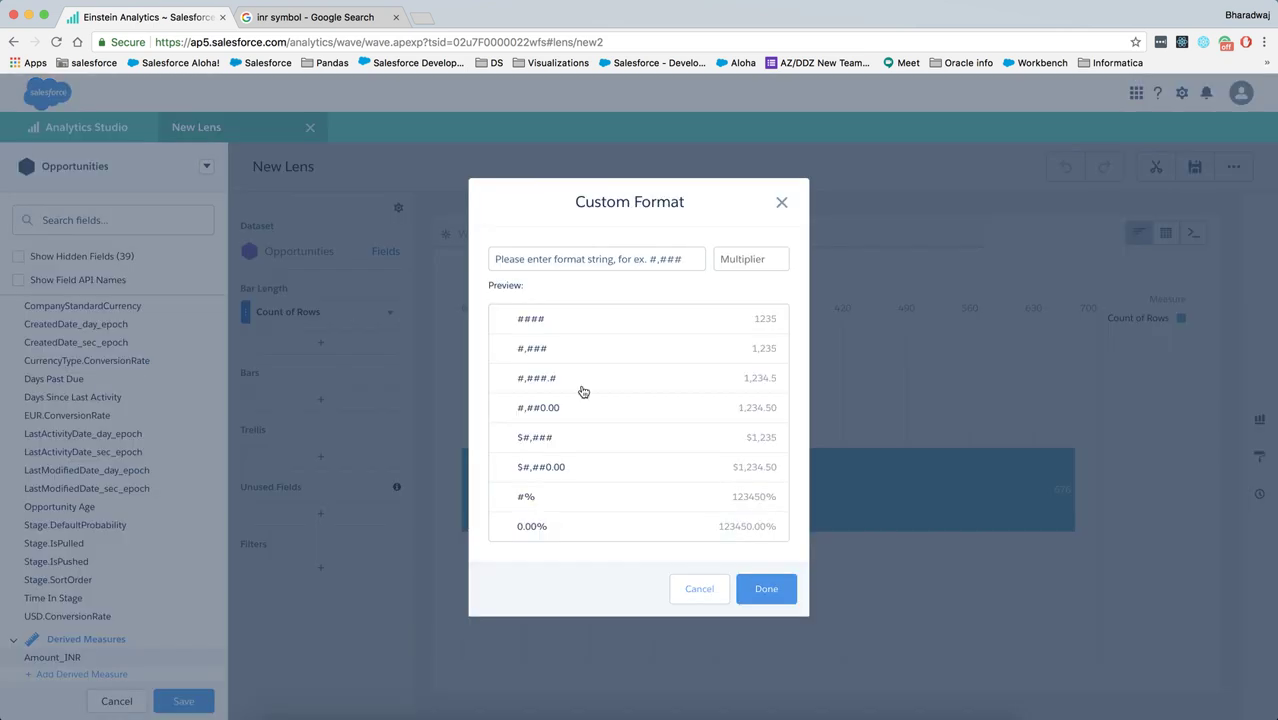
pyautogui.click(588, 353)
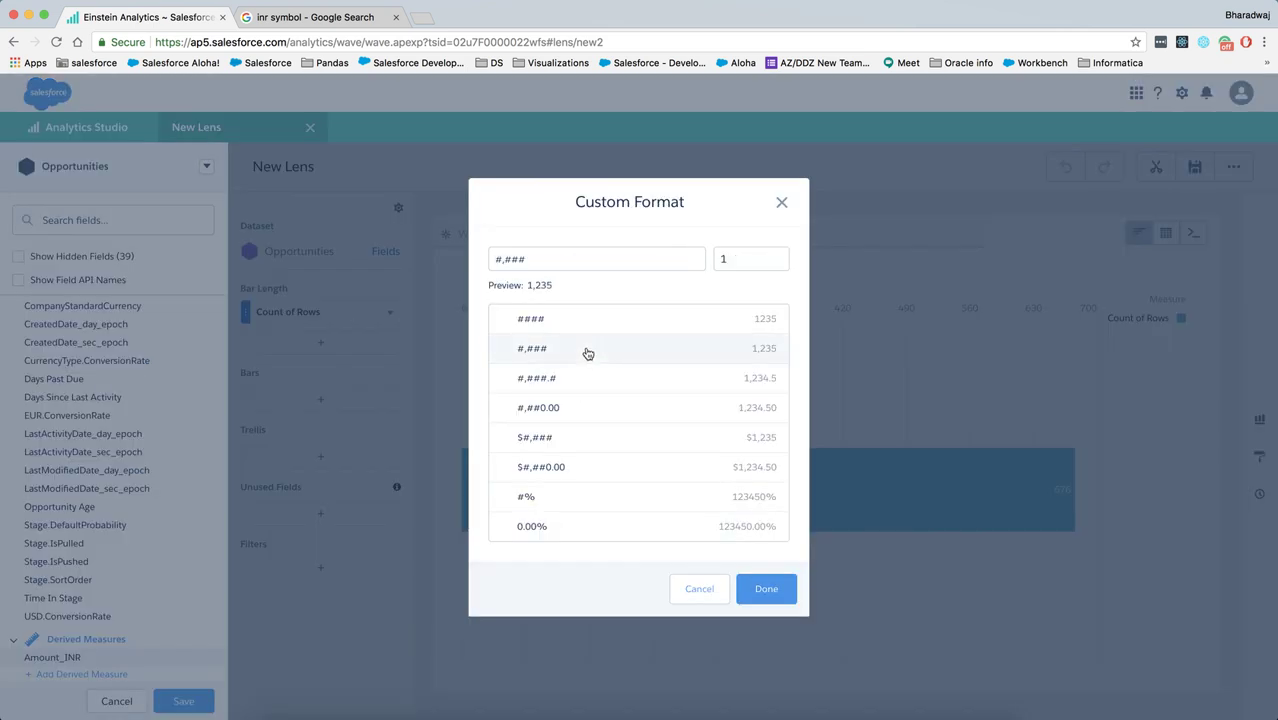
pyautogui.click(491, 259)
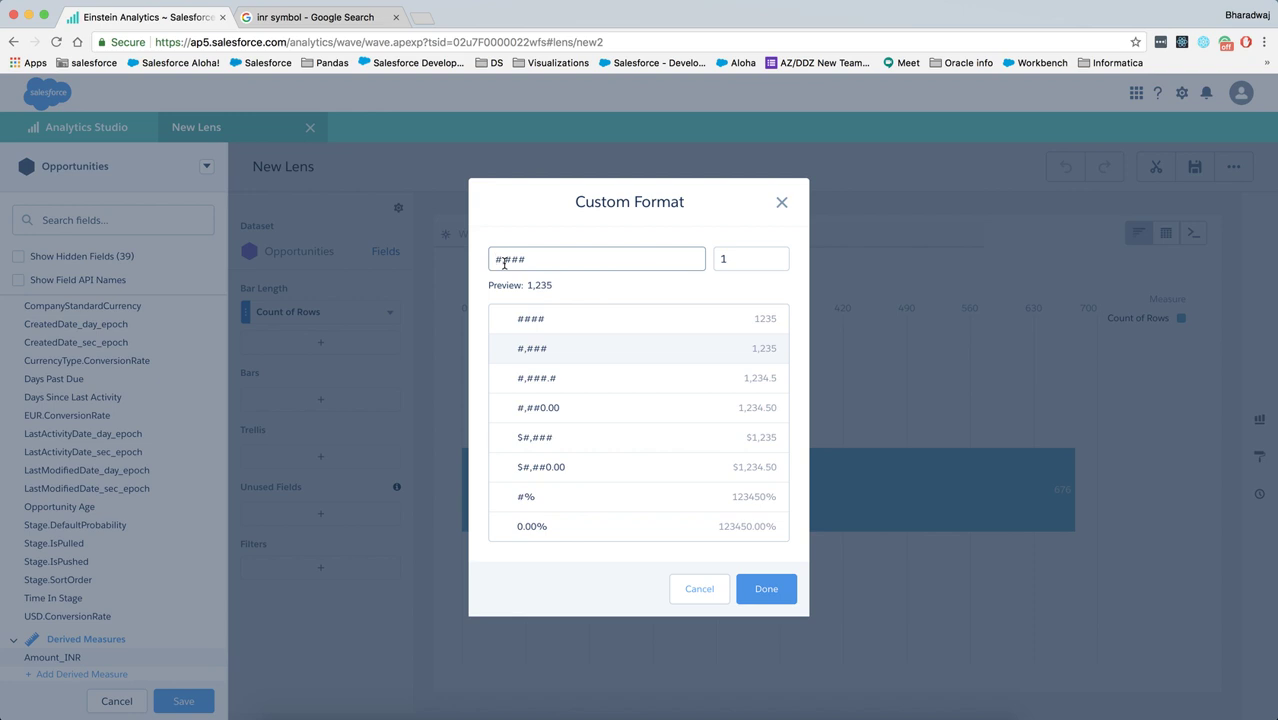
pyautogui.write('₹')
pyautogui.click(773, 593)
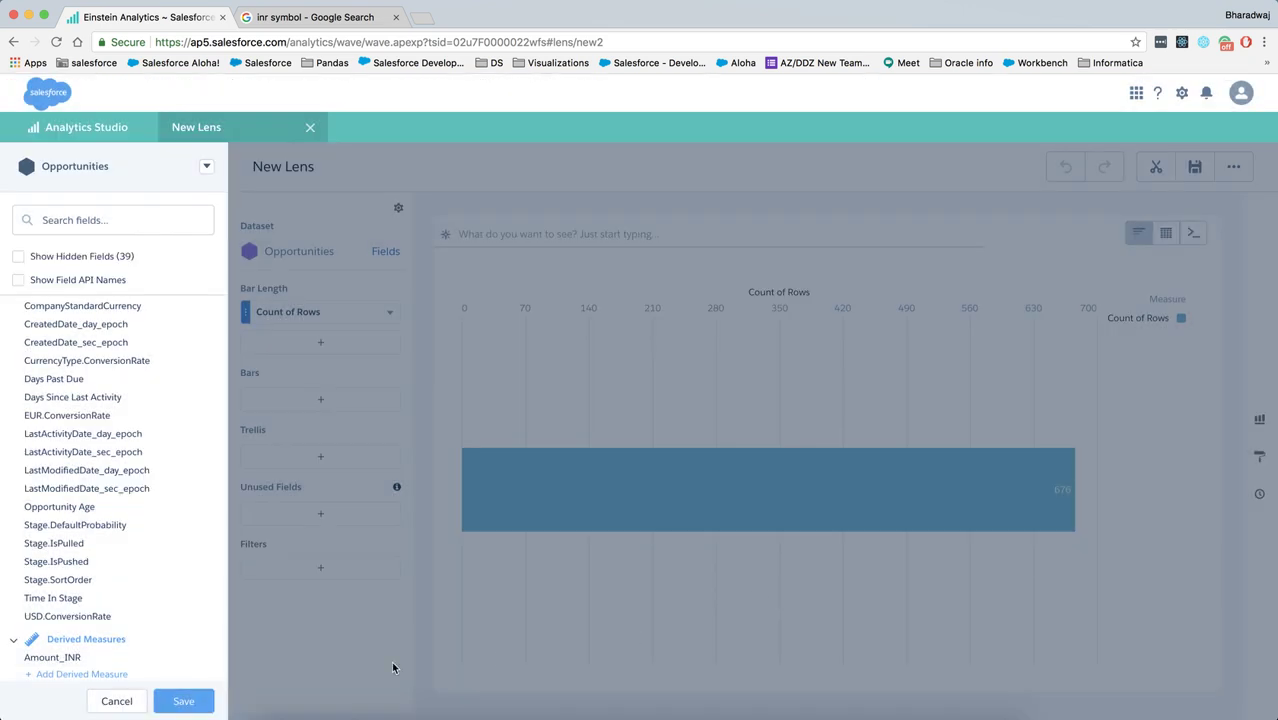
# Save the field changes to the Opportunities dataset and close the field list
pyautogui.click(195, 700)
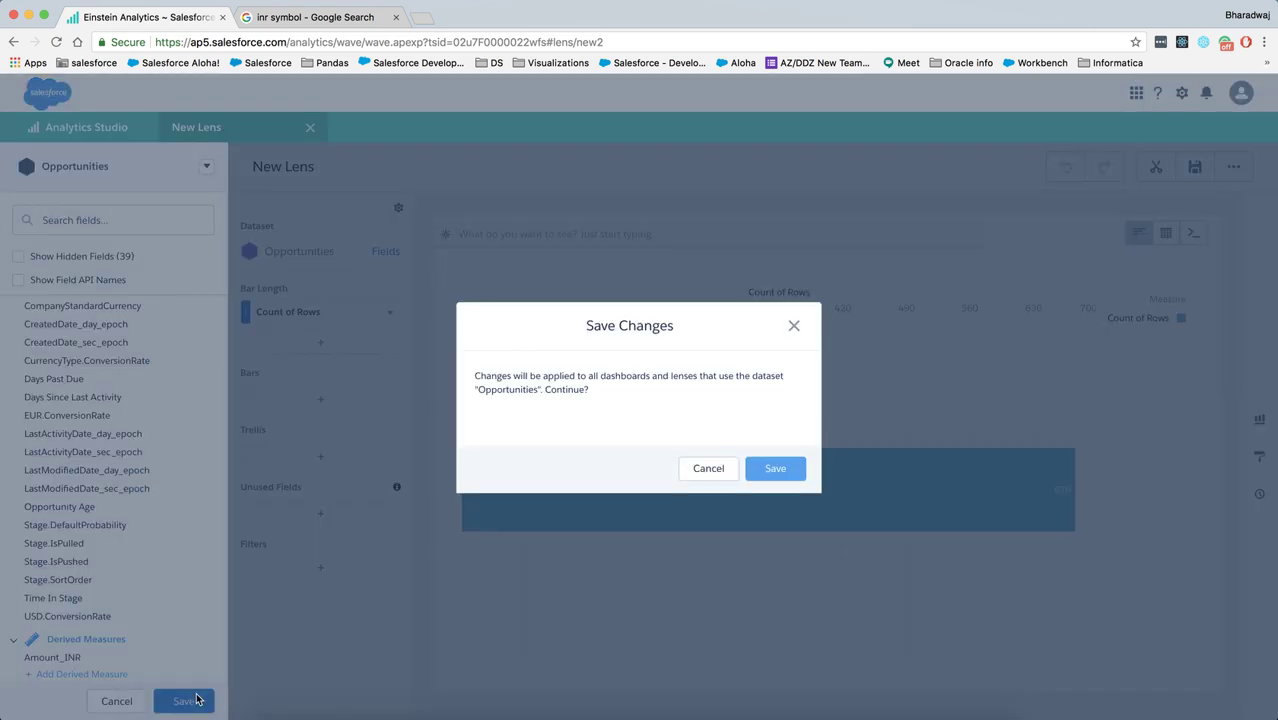
pyautogui.click(777, 468)
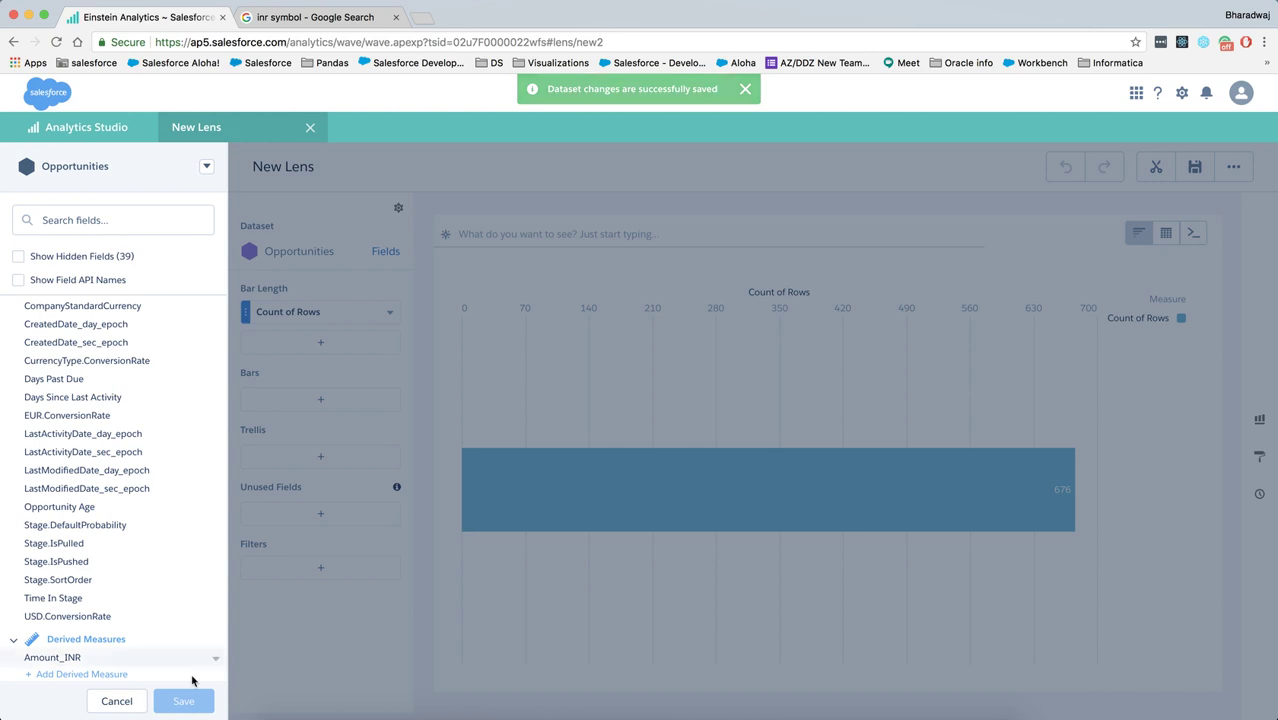
pyautogui.click(120, 702)
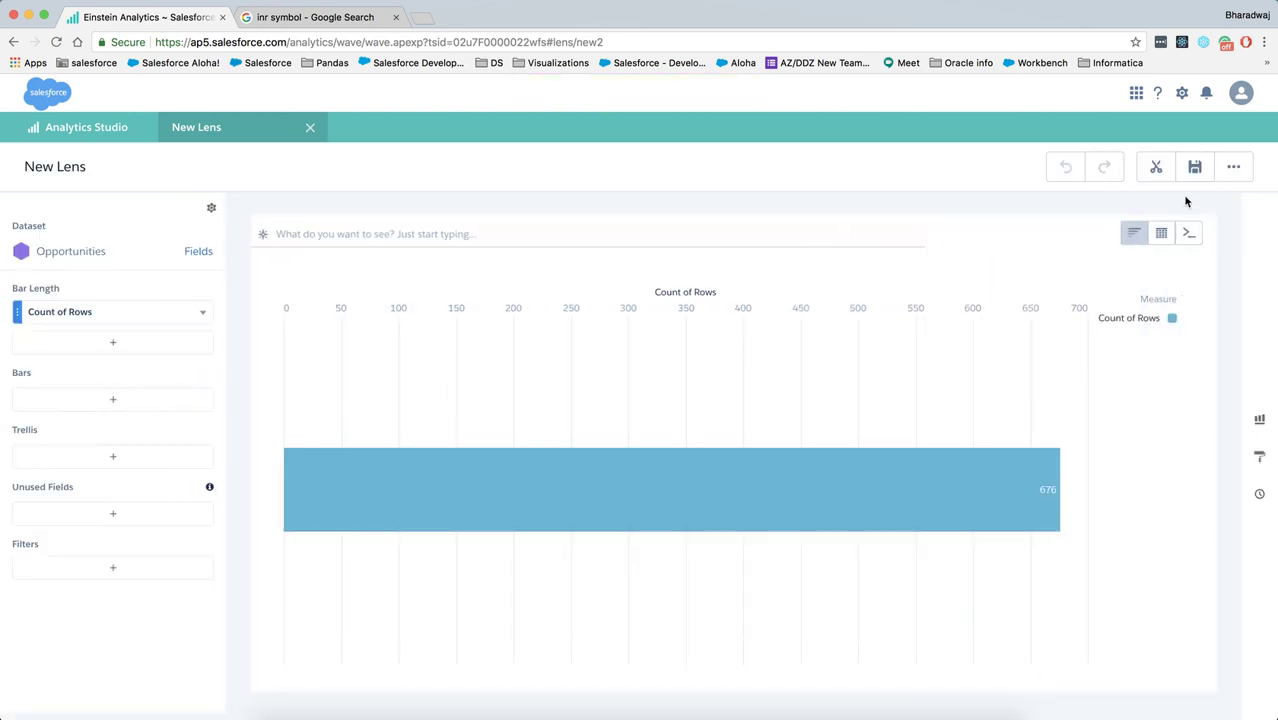
pyautogui.click(1167, 233)
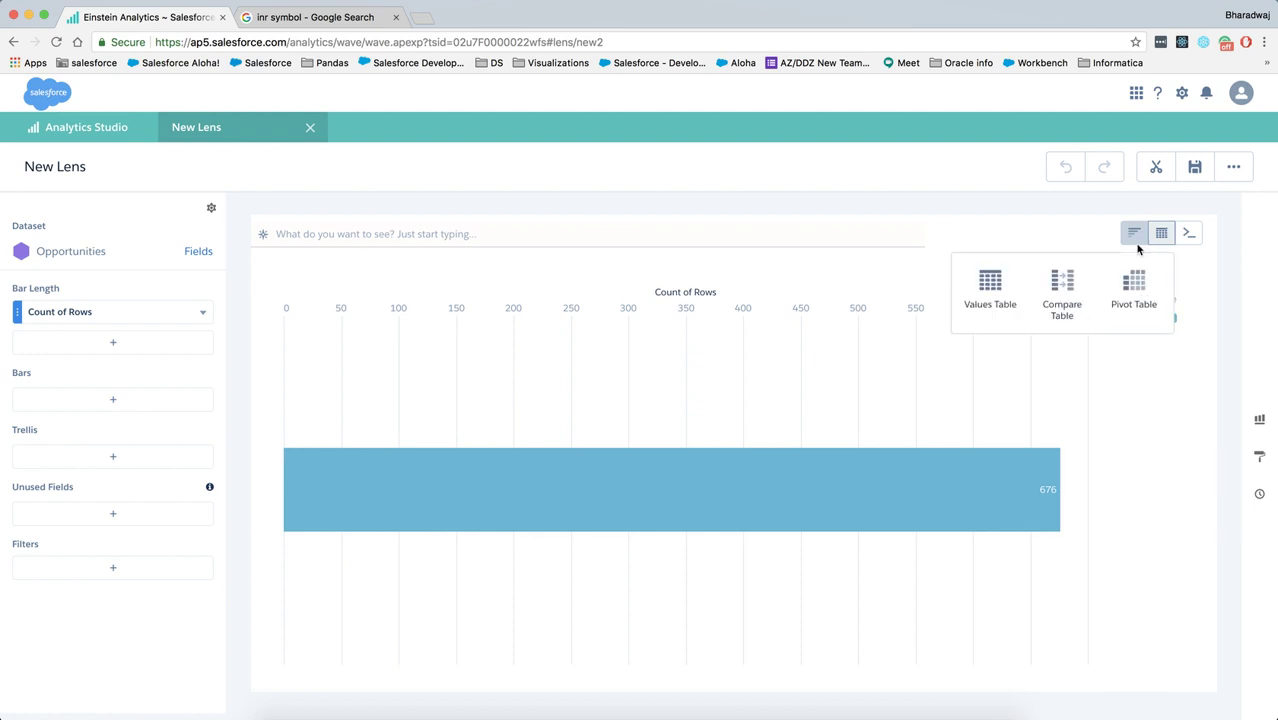
# Show the lens as a values table with only Account Name and Amount_USD columns
pyautogui.click(990, 296)
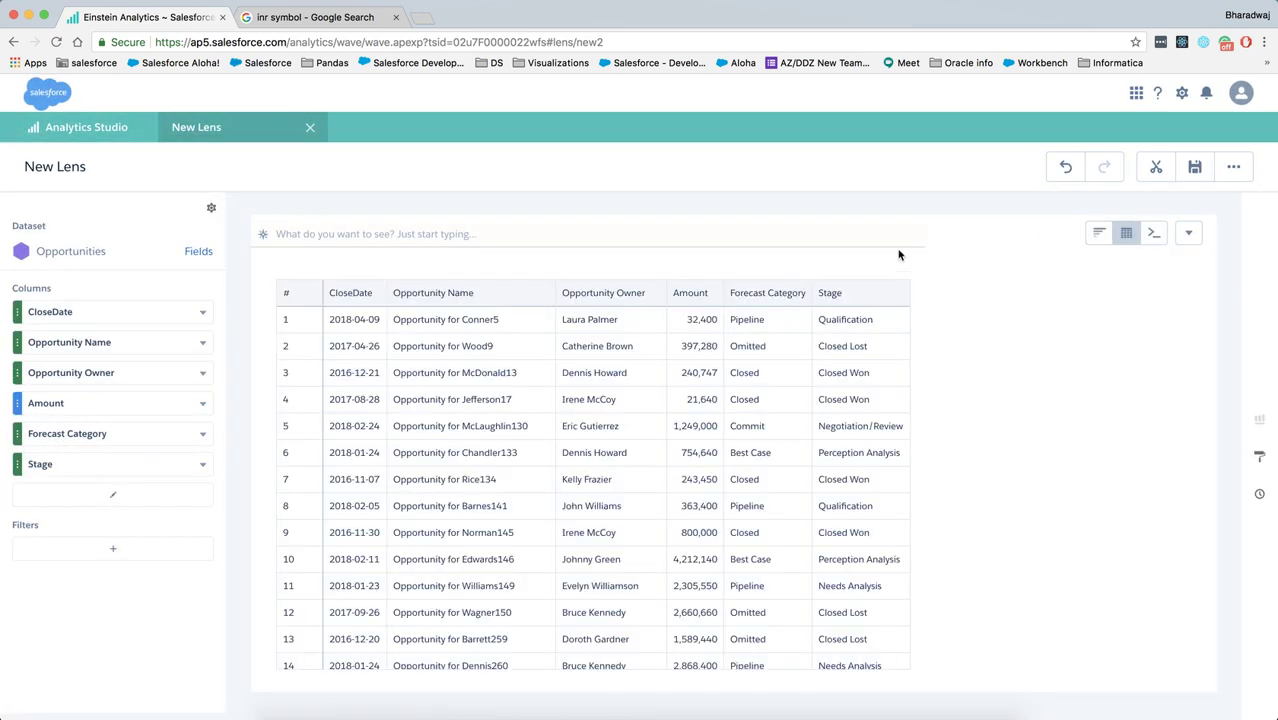
pyautogui.click(115, 493)
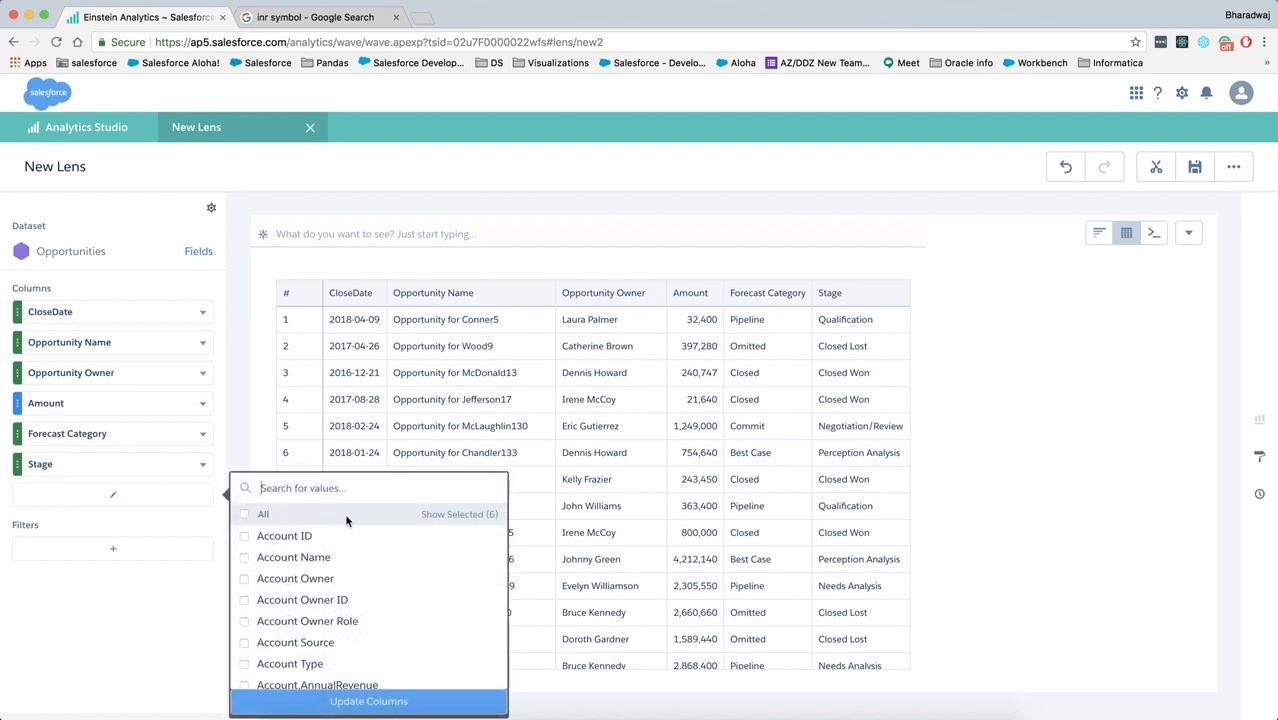
pyautogui.click(245, 514)
pyautogui.click(245, 514)
pyautogui.click(244, 536)
pyautogui.click(244, 557)
pyautogui.click(244, 536)
pyautogui.scroll(-3, 321, 595)
pyautogui.scroll(-3, 321, 595)
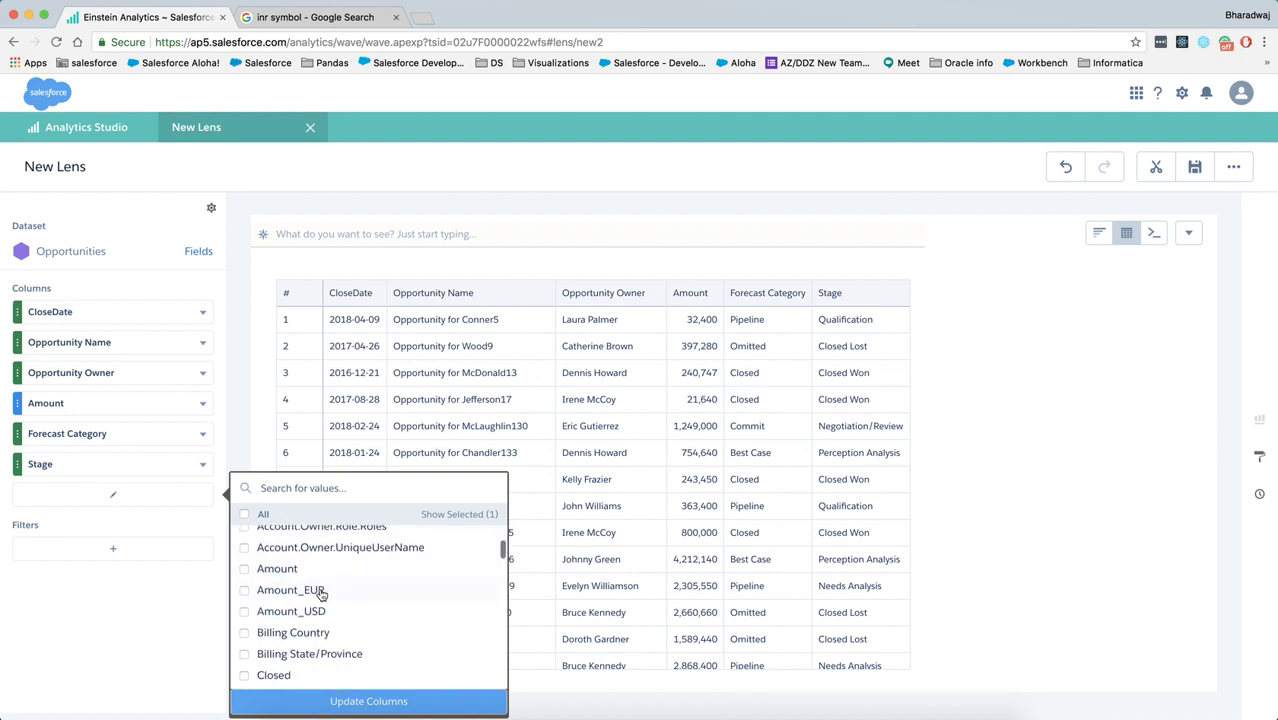
pyautogui.click(310, 617)
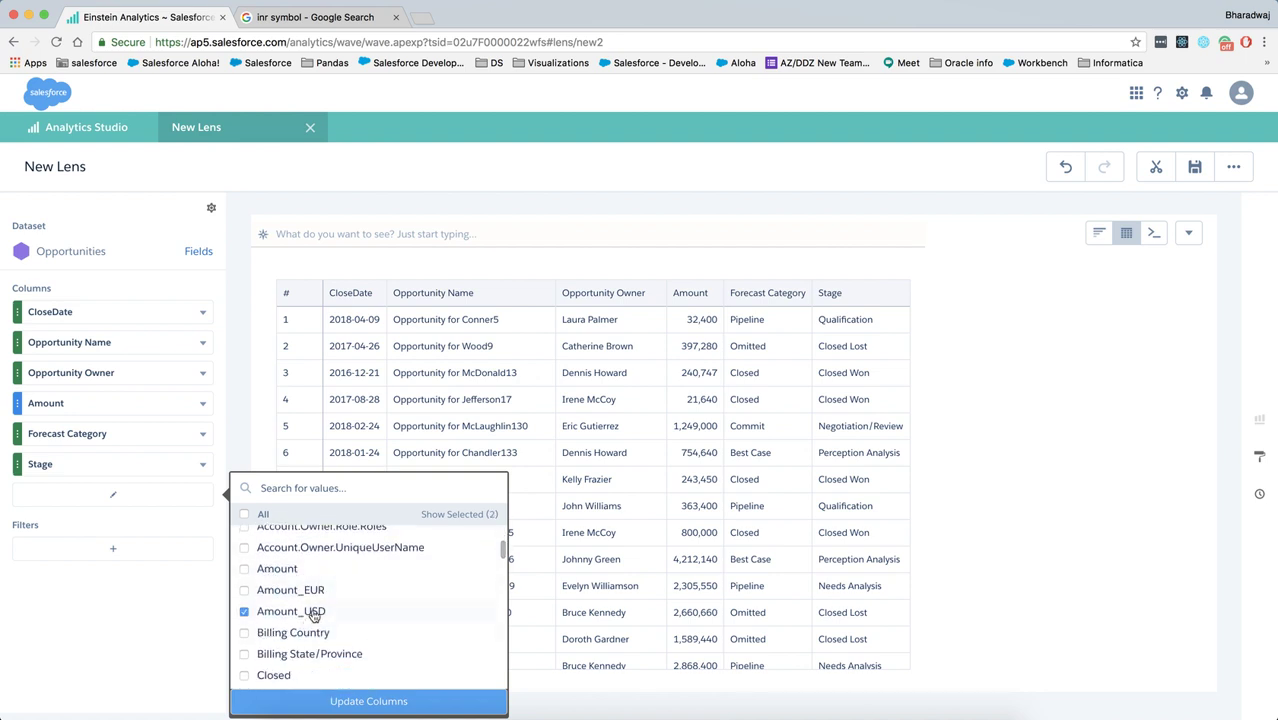
pyautogui.click(345, 702)
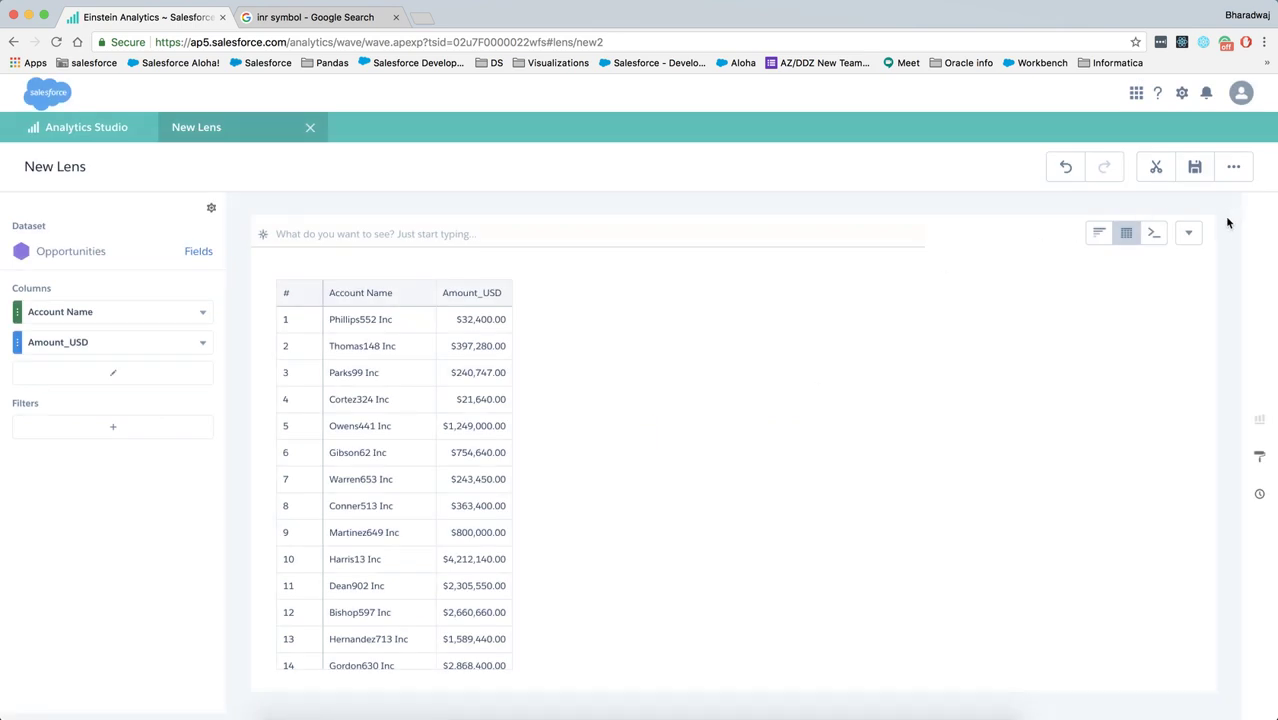
pyautogui.click(1154, 233)
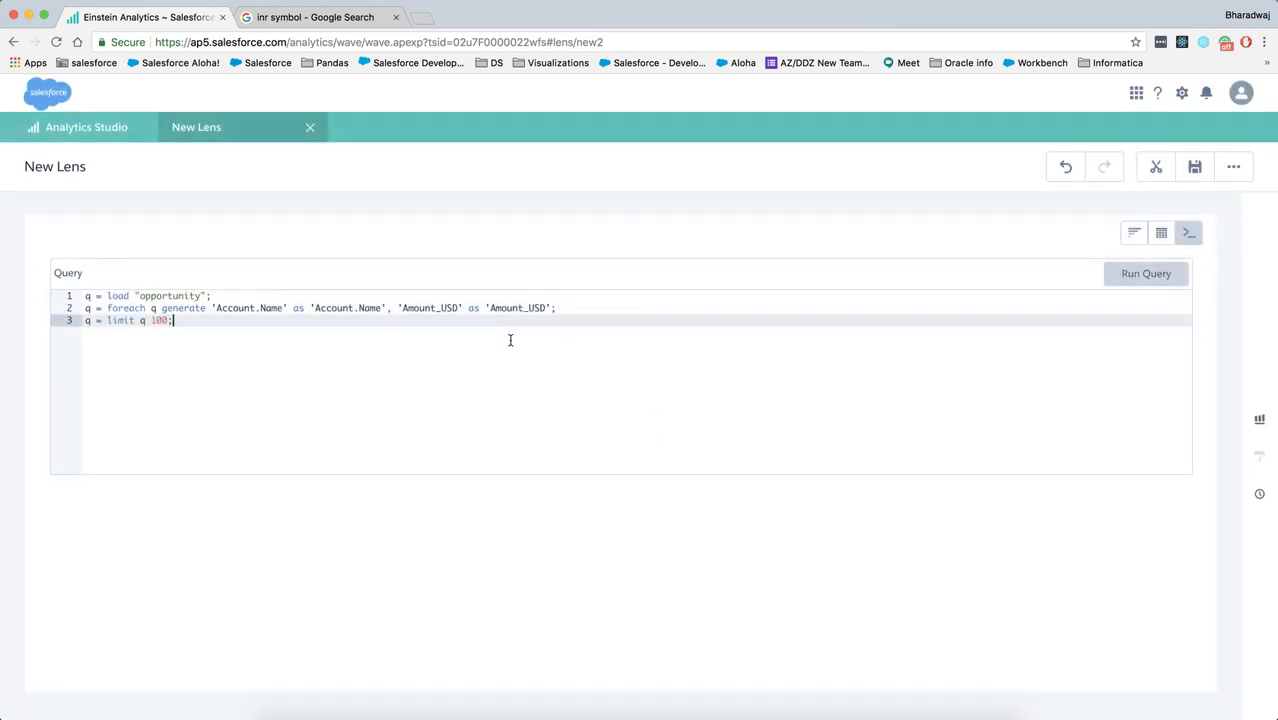
# Add a 'Amount_USD'*68 projection aliased Amount_INR to the SAQL and run the query
pyautogui.moveTo(550, 307); pyautogui.dragTo(396, 308)
pyautogui.press('super+c')
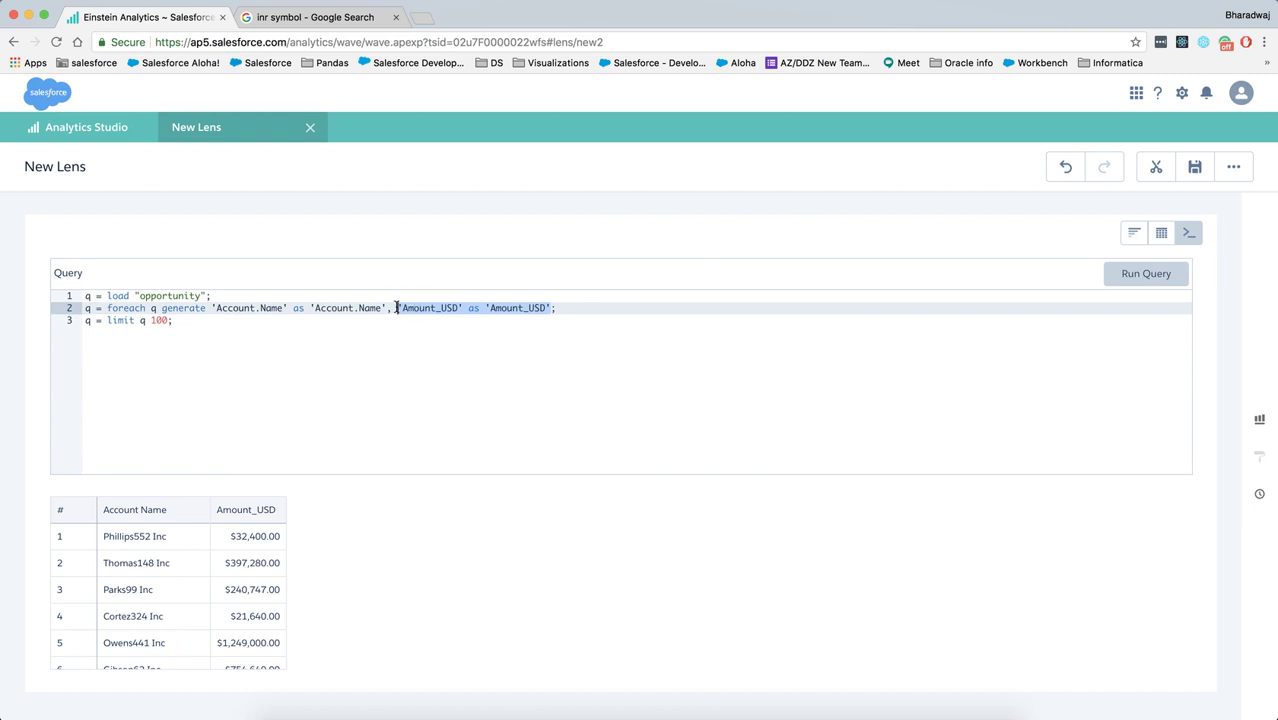
pyautogui.press('Right')
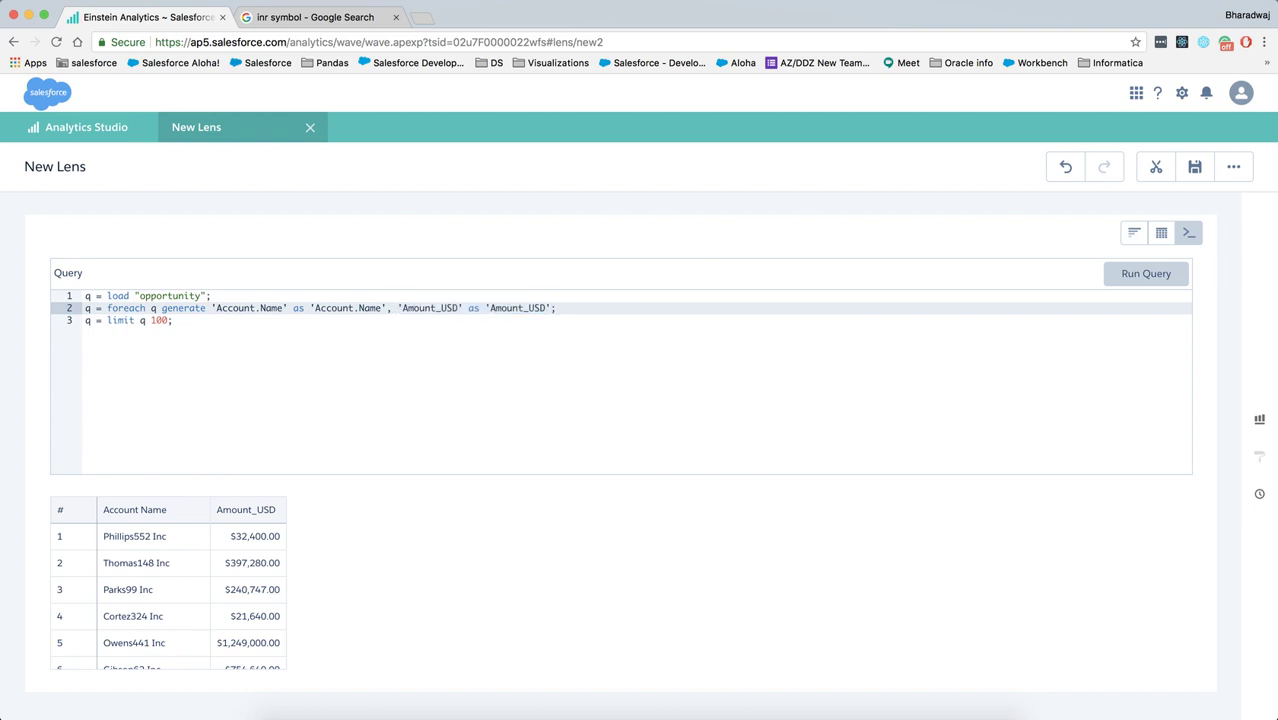
pyautogui.write(',')
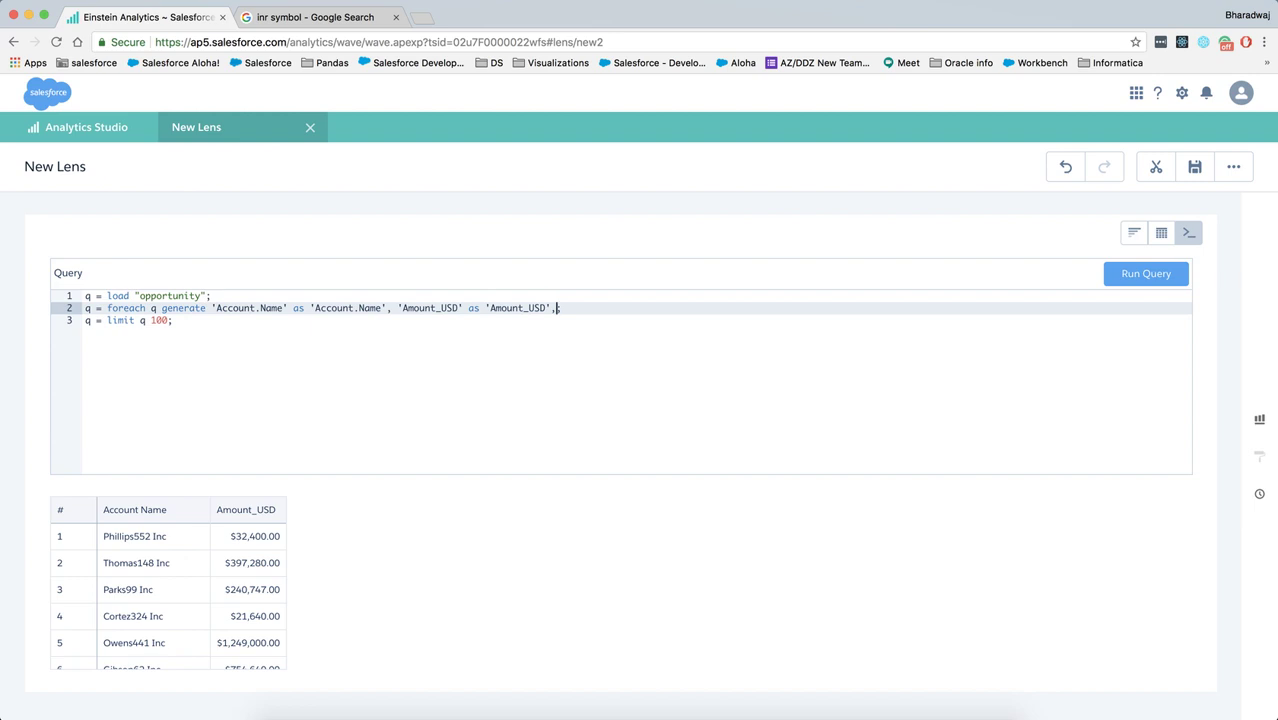
pyautogui.press('super+v')
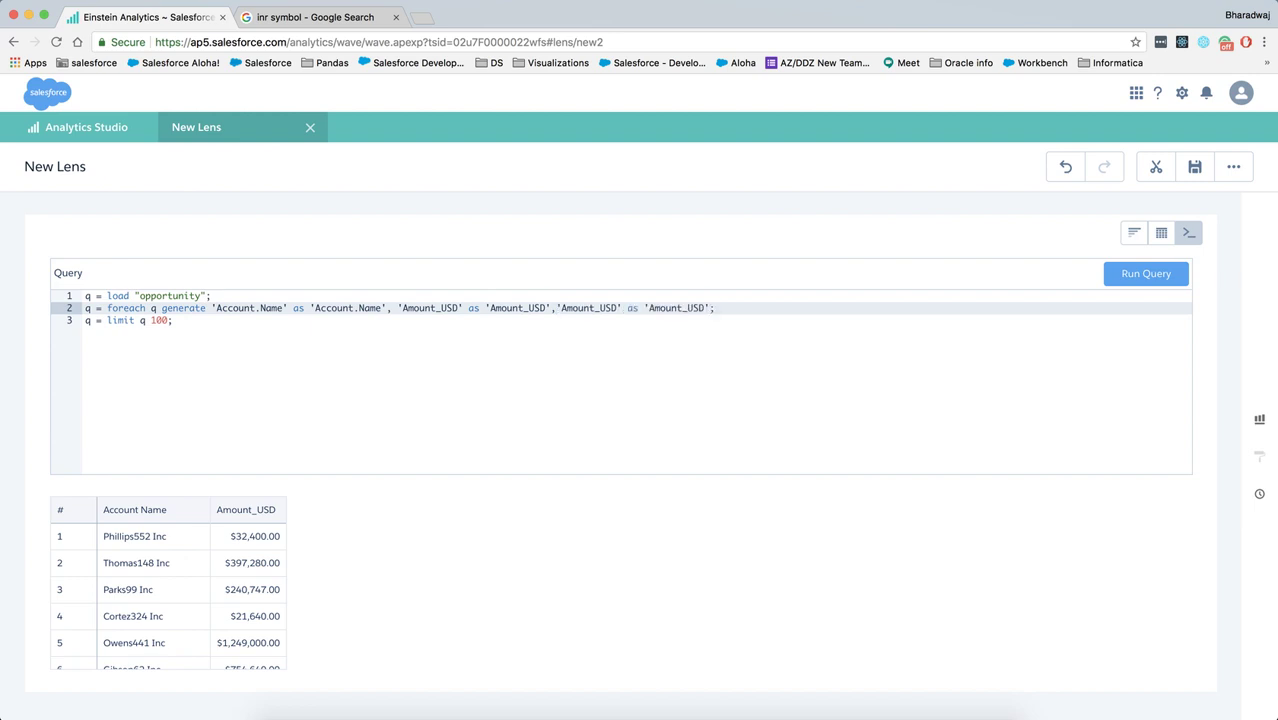
pyautogui.click(621, 308)
pyautogui.write('*68')
pyautogui.moveTo(639, 309); pyautogui.dragTo(623, 309)
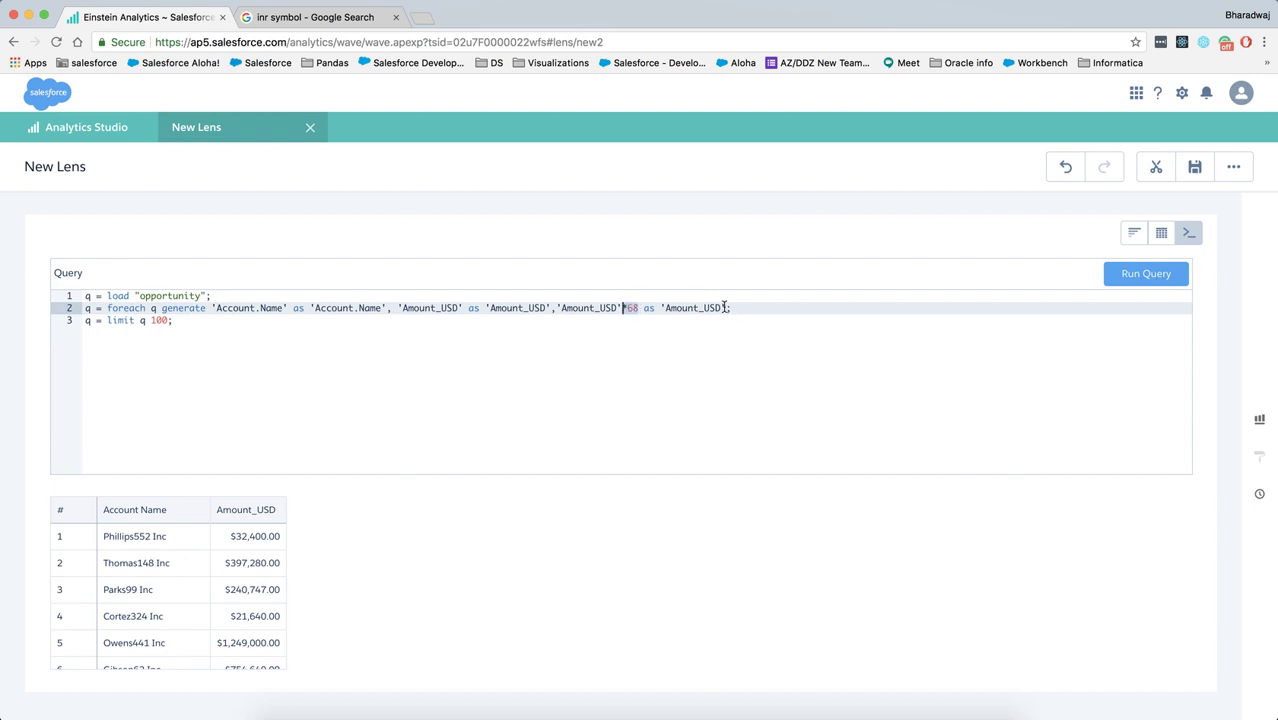
pyautogui.moveTo(722, 308); pyautogui.dragTo(704, 308)
pyautogui.write('INR')
pyautogui.click(1148, 278)
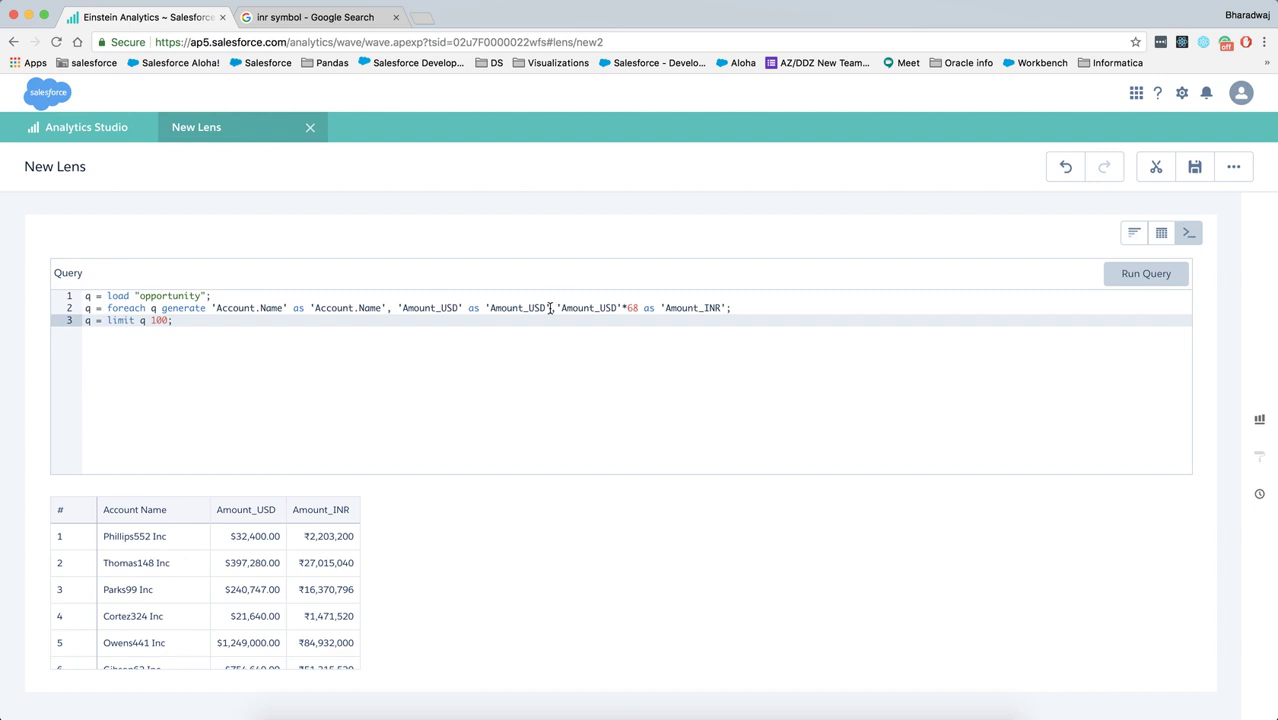
# Remove the Amount_USD projection from the SAQL and rerun, leaving Account Name and Amount_INR
pyautogui.moveTo(549, 308); pyautogui.dragTo(388, 309)
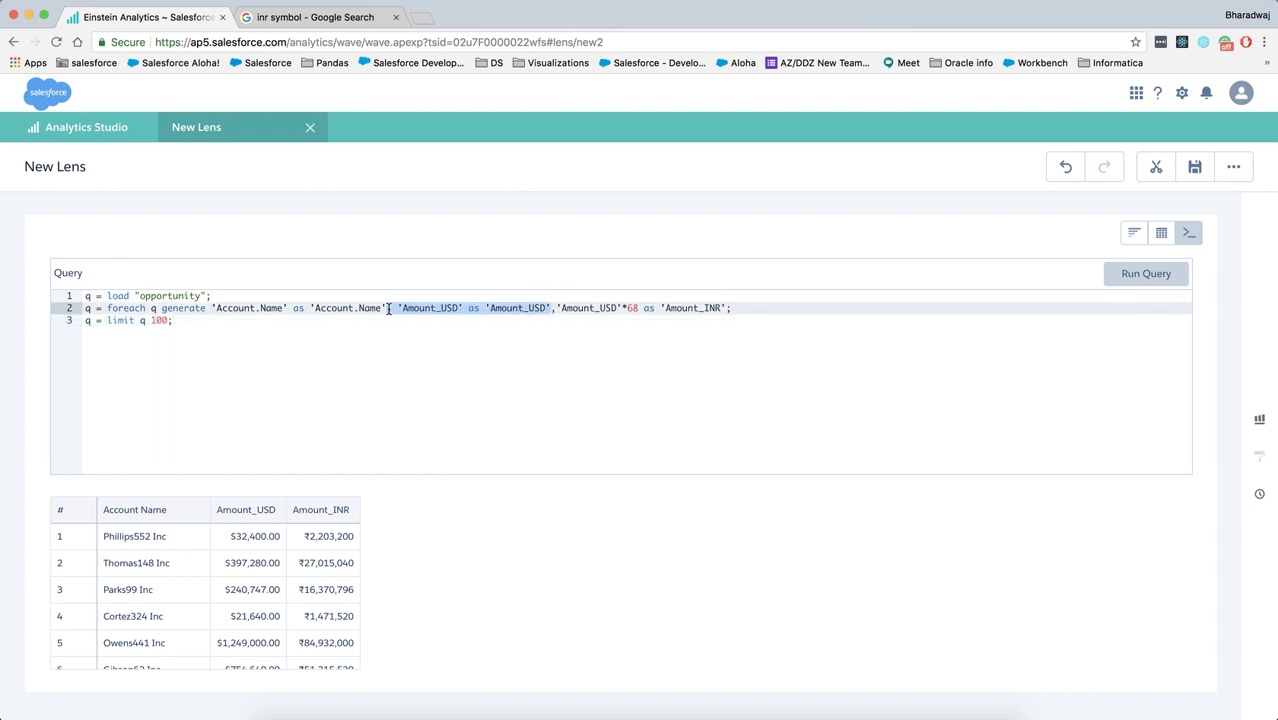
pyautogui.press('BackSpace')
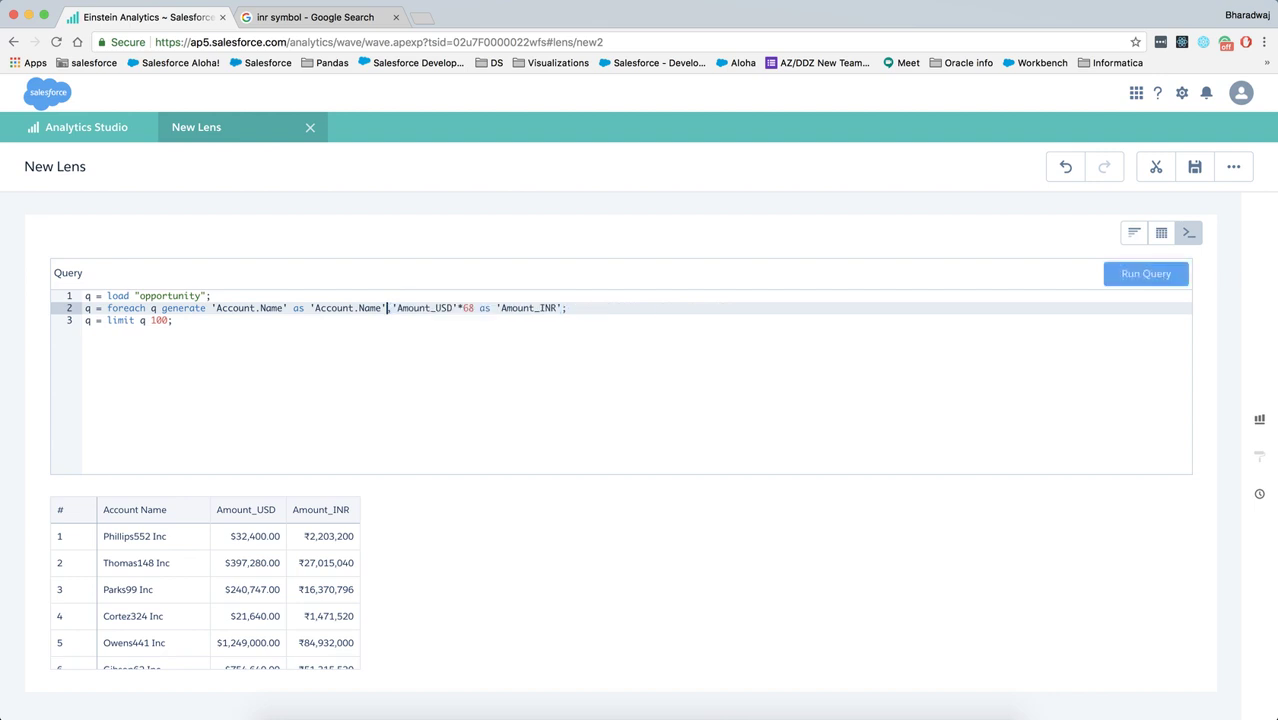
pyautogui.click(1161, 277)
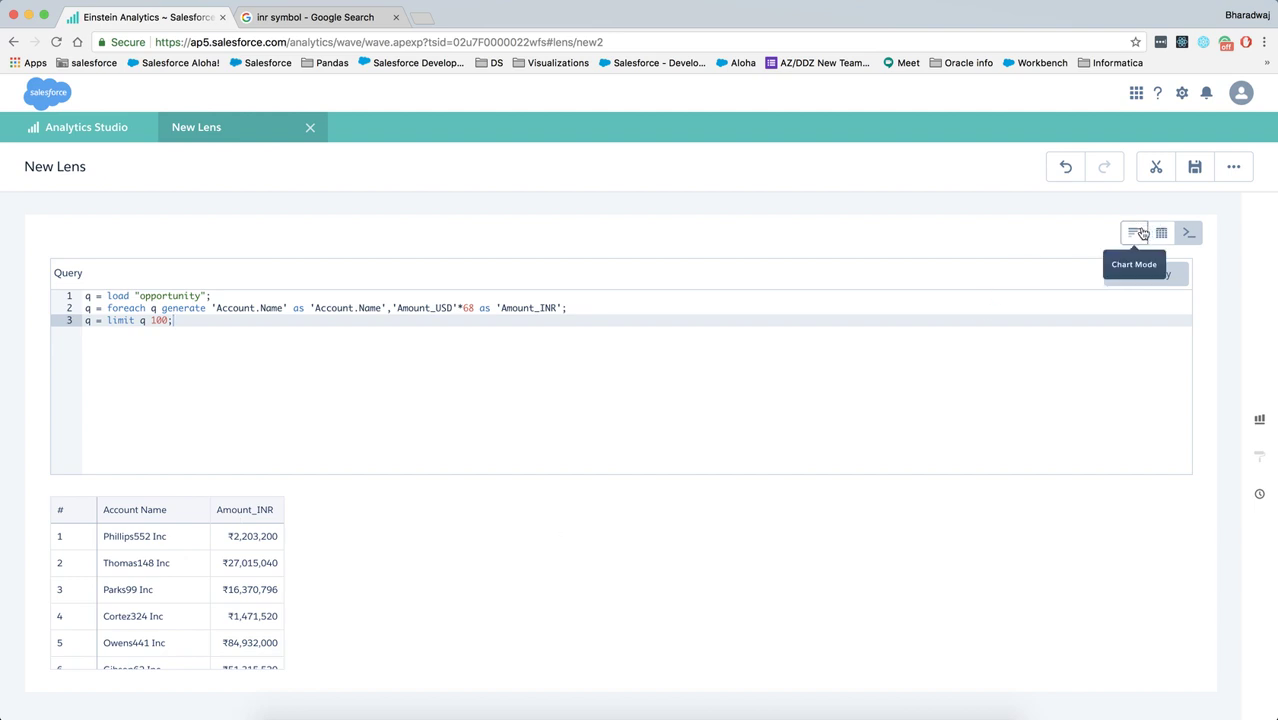
pyautogui.click(1137, 233)
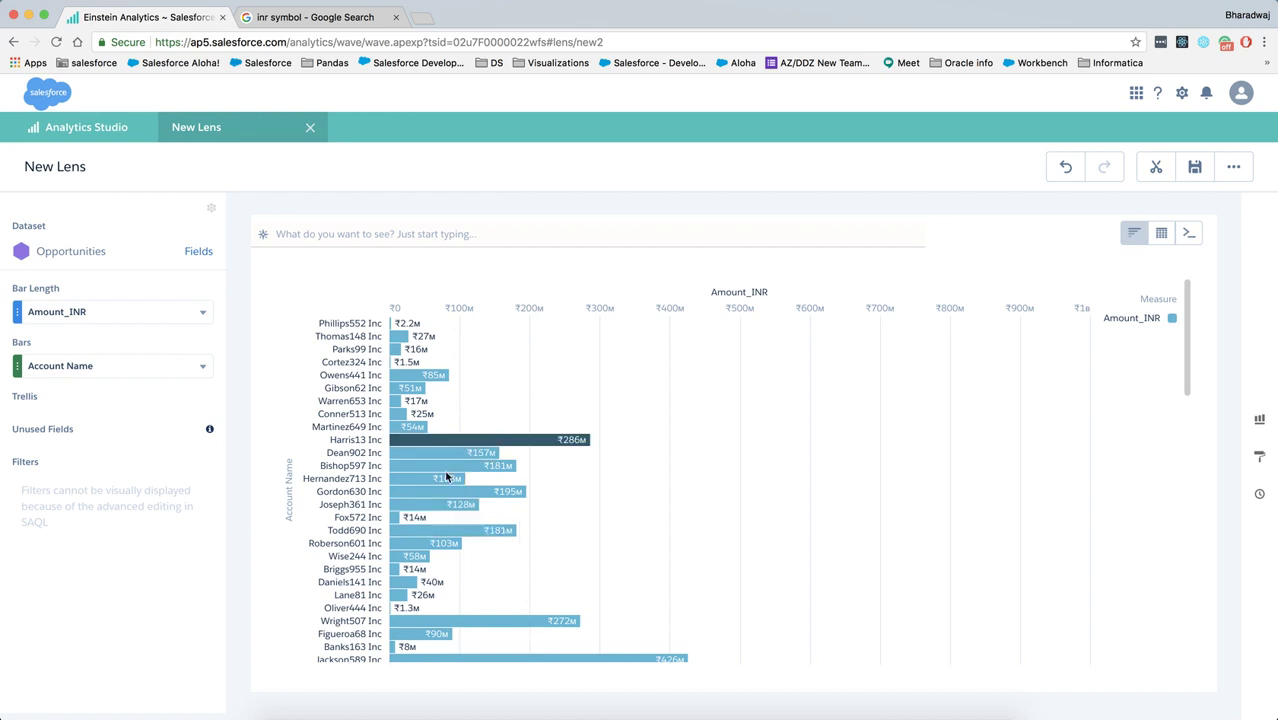
# Check an account's full rupee Amount_INR value on the bar chart, e.g. ₹127,784,920 (1.52%)
pyautogui.moveTo(459, 508)
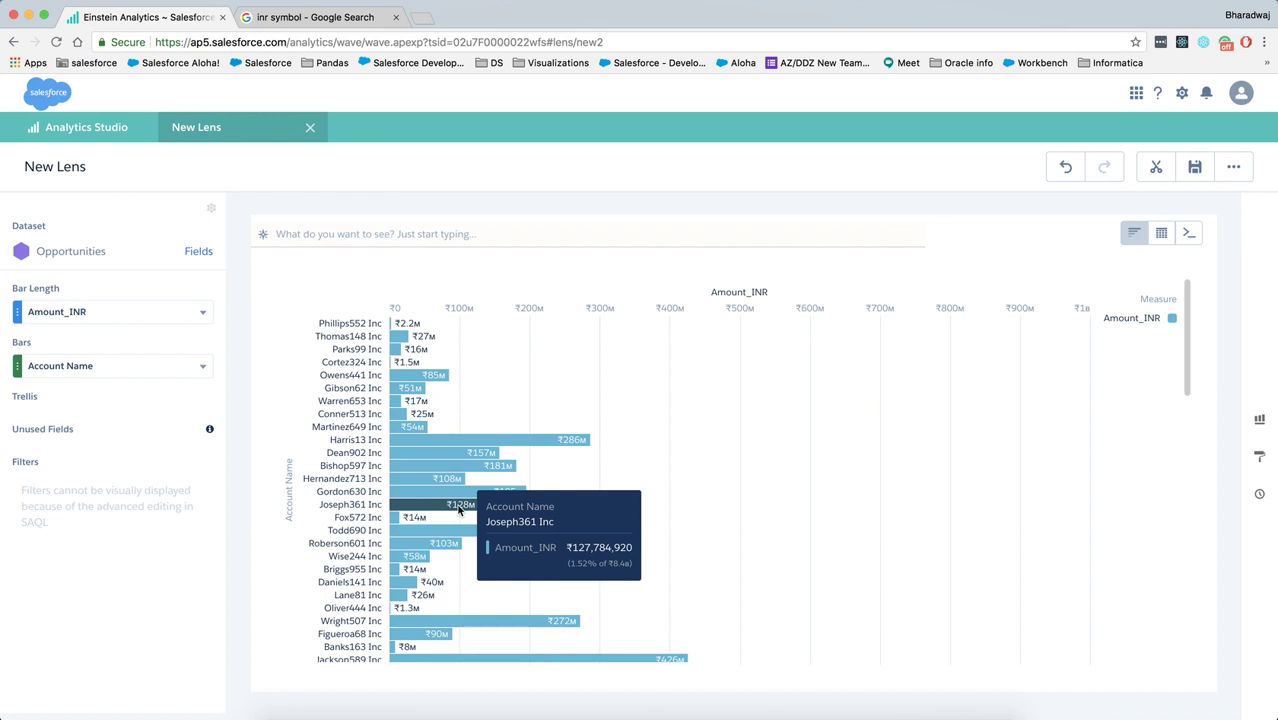